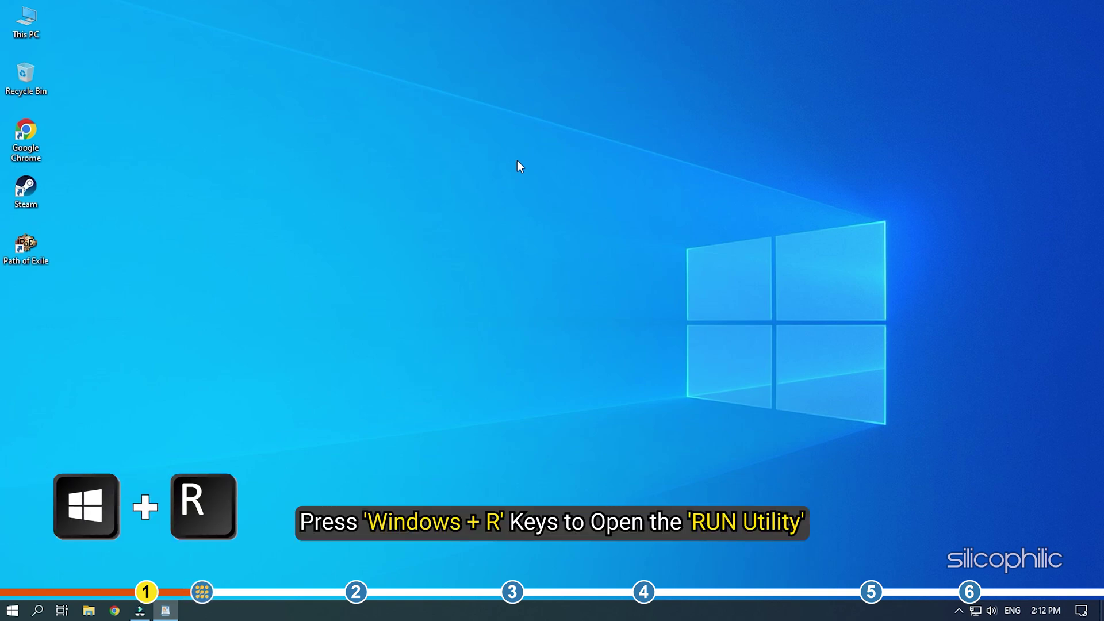
Step: Run msconfig, hide all Microsoft services, disable the rest, and confirm with OK
key("super+r")
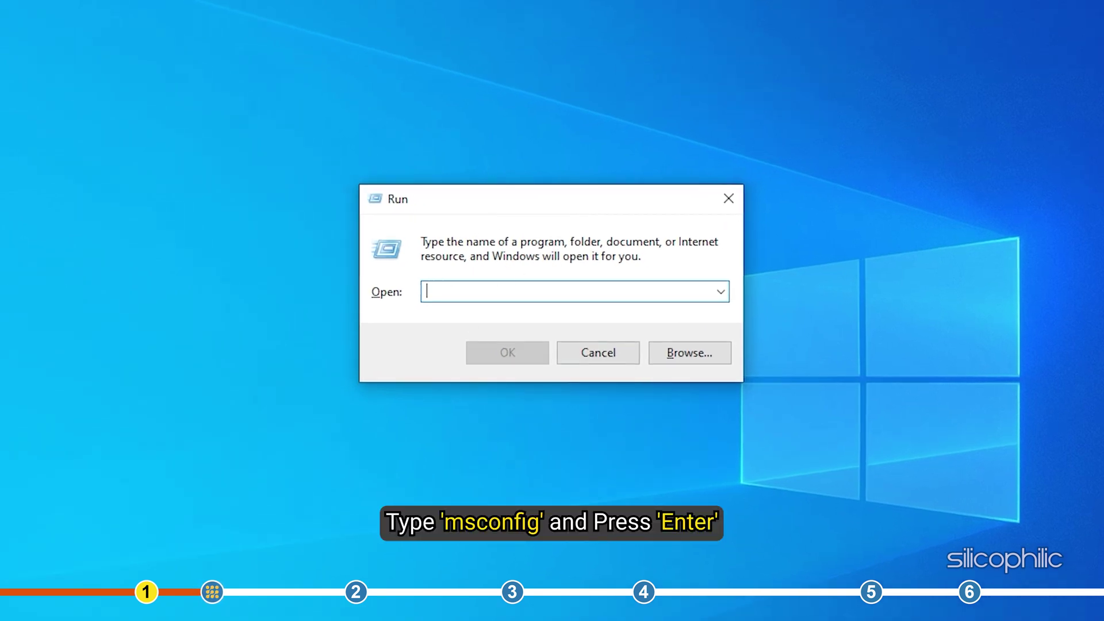
type("msco")
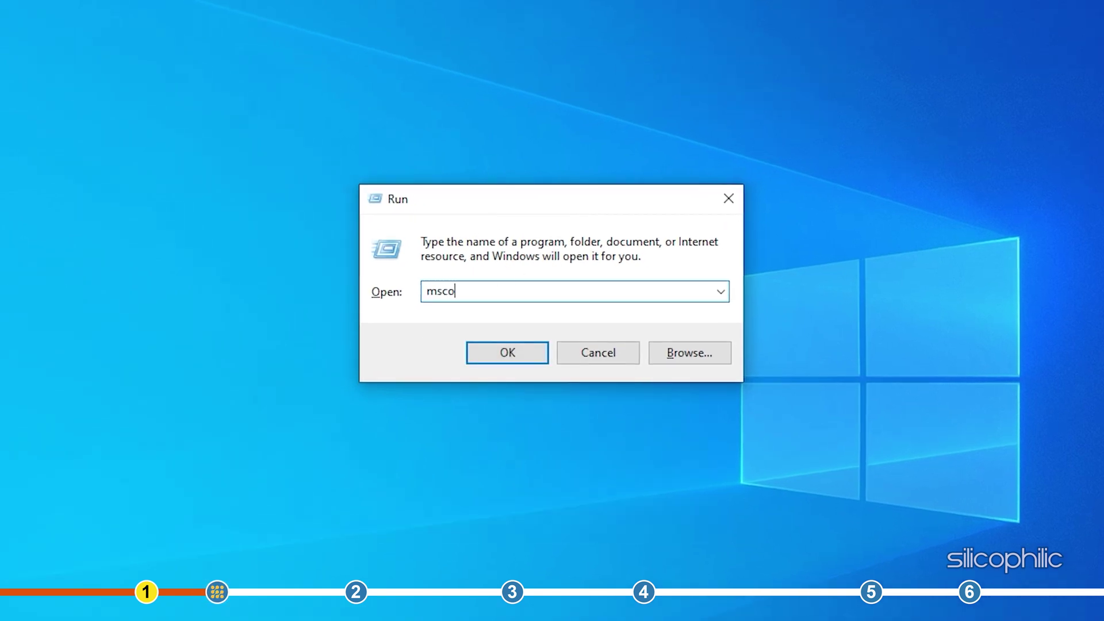
type("nfig")
key("Return")
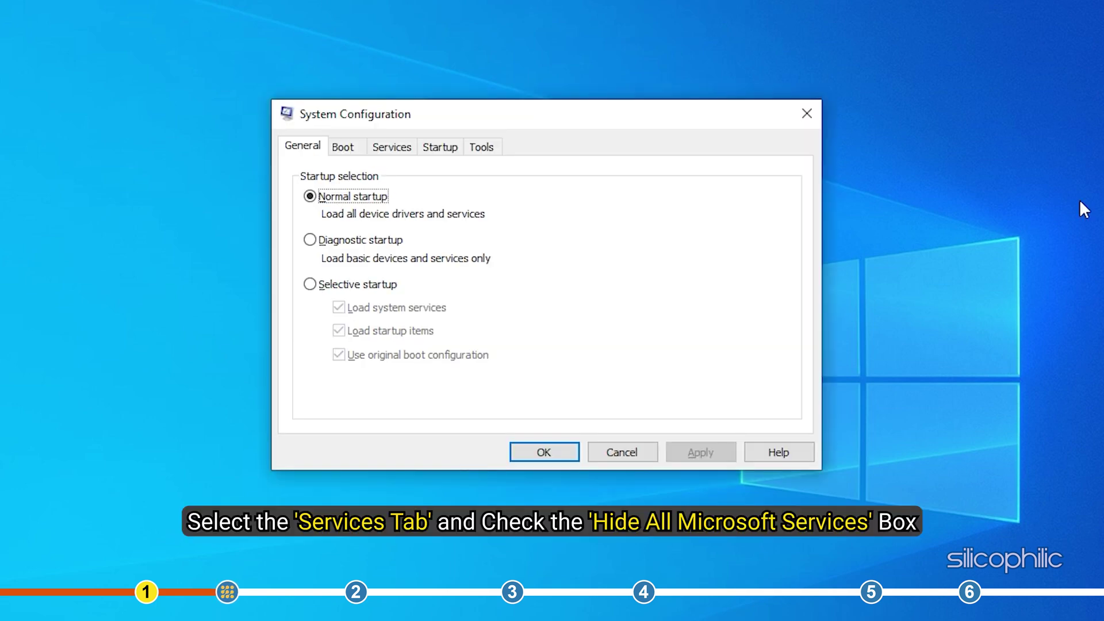
left_click(386, 154)
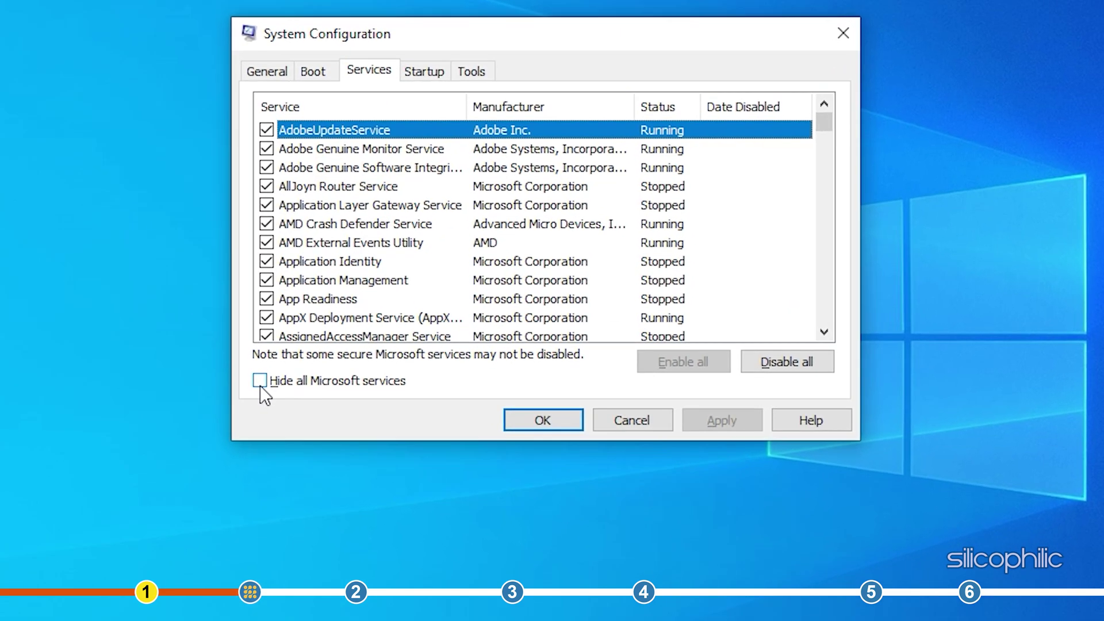
left_click(296, 418)
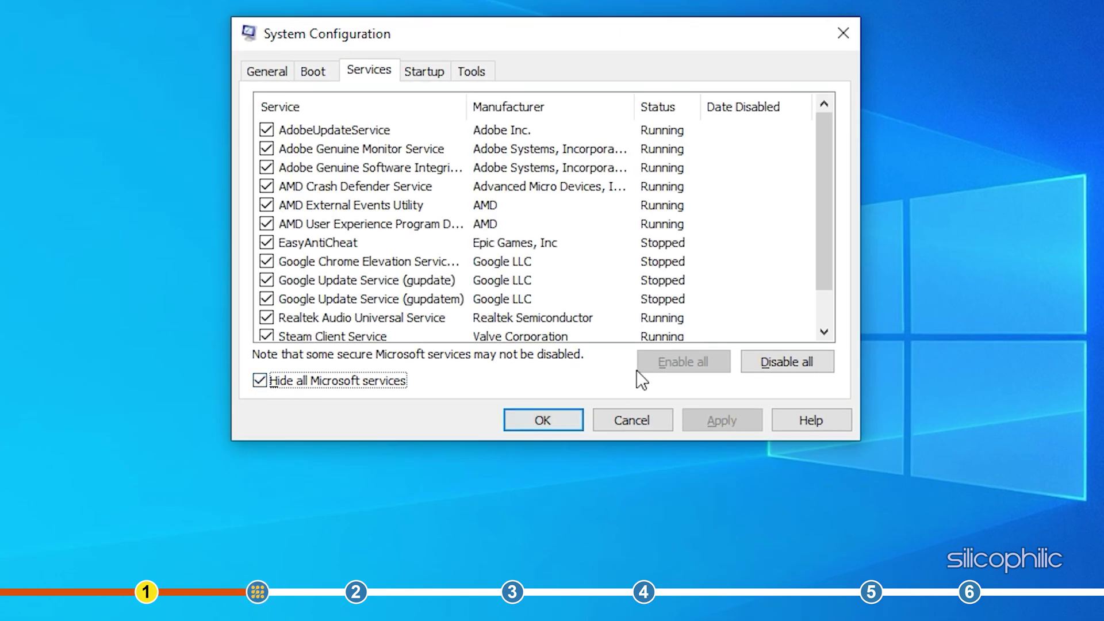
left_click(826, 364)
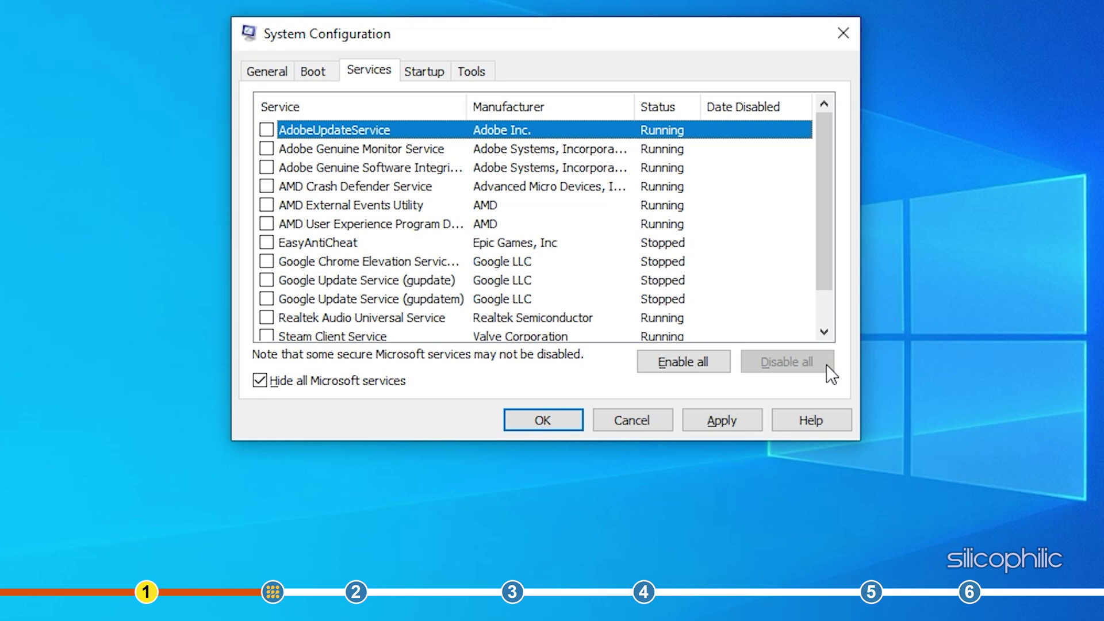
left_click(575, 422)
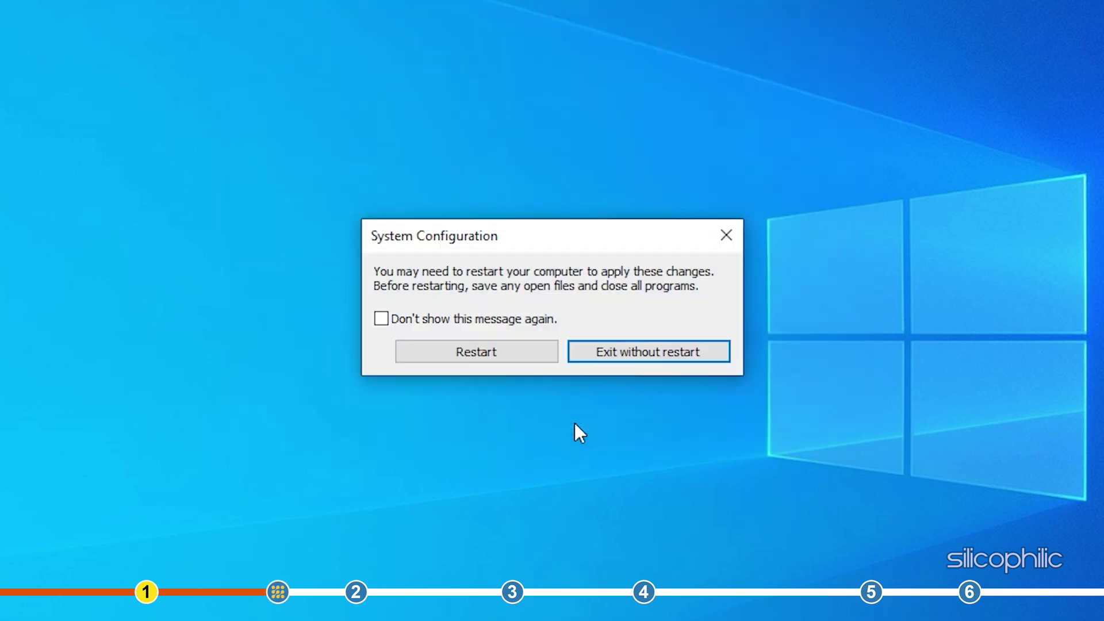
Step: Exit without restarting, then end the Google Chrome and Microsoft Edge tasks in Task Manager and close it
left_click(719, 350)
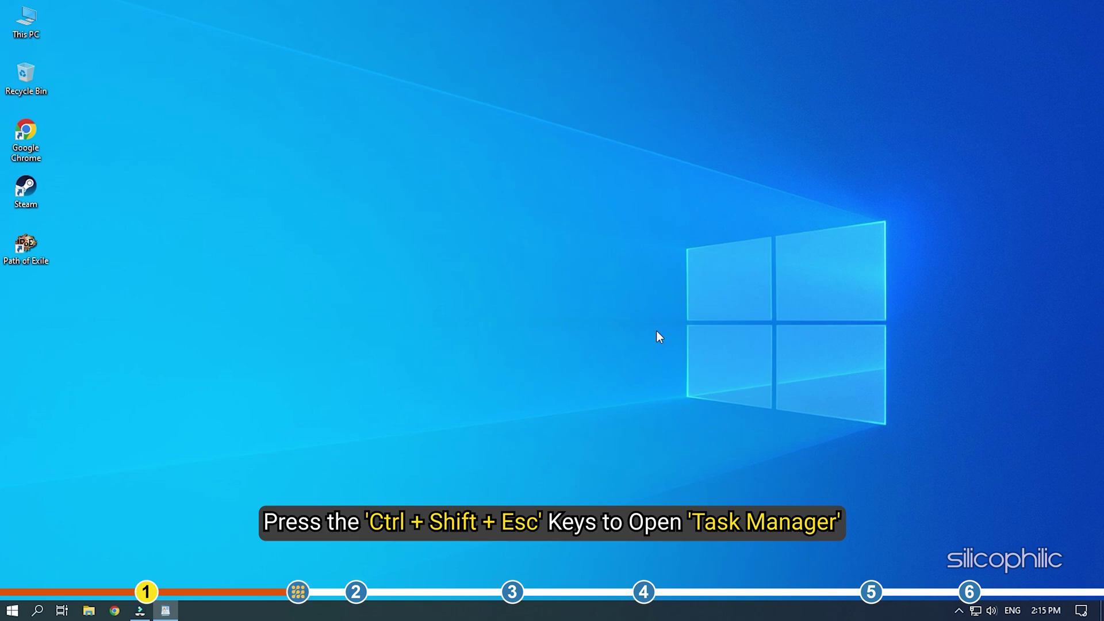
key("ctrl+shift+Escape")
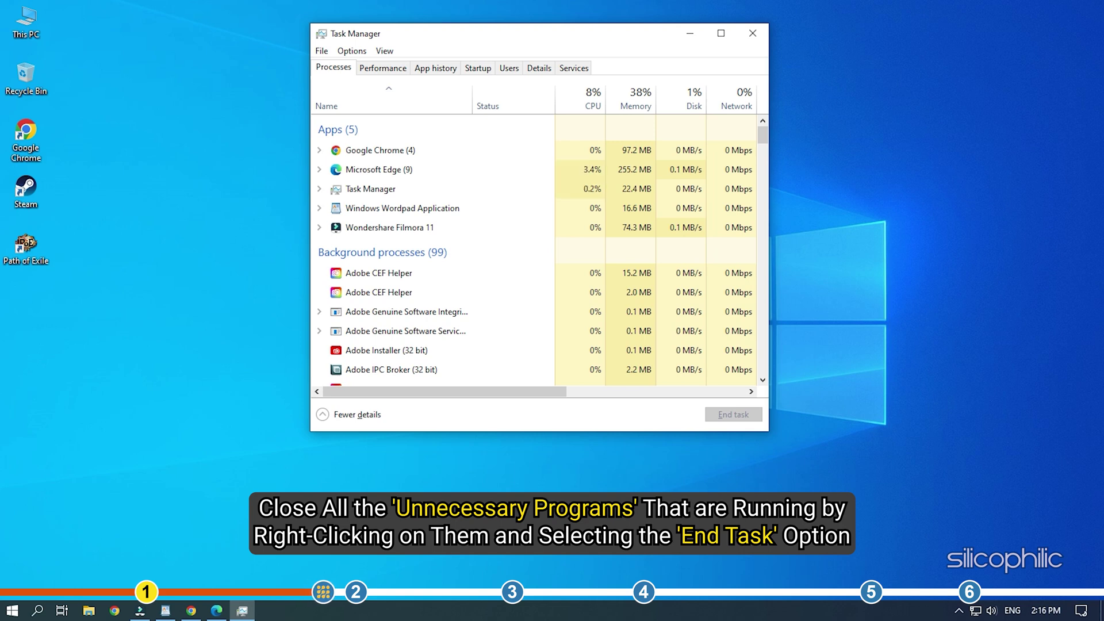
right_click(431, 156)
left_click(491, 200)
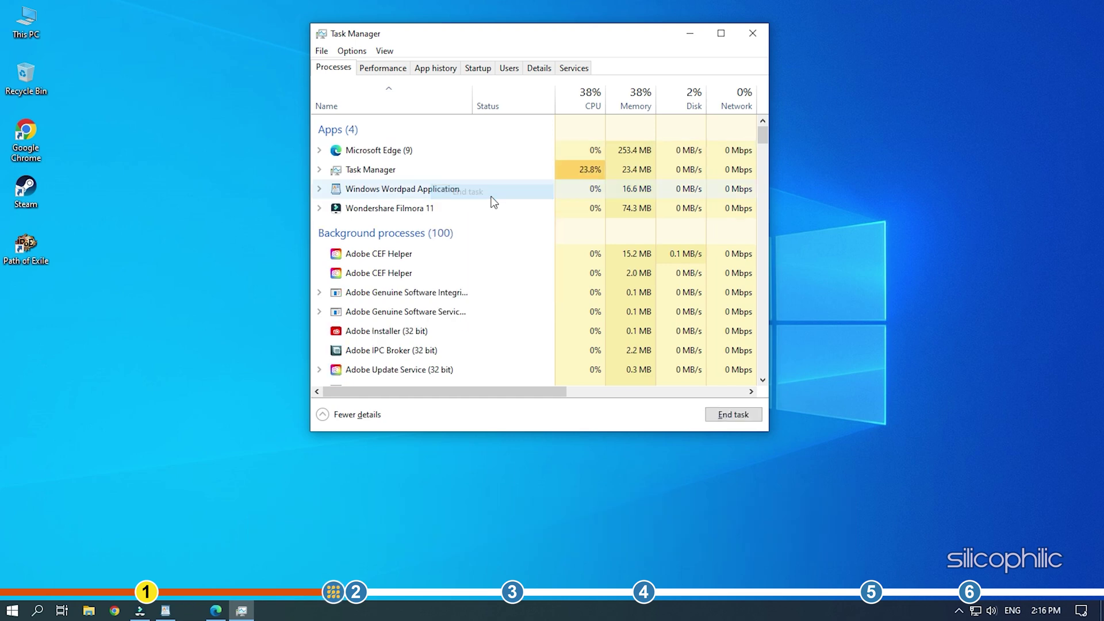
right_click(437, 155)
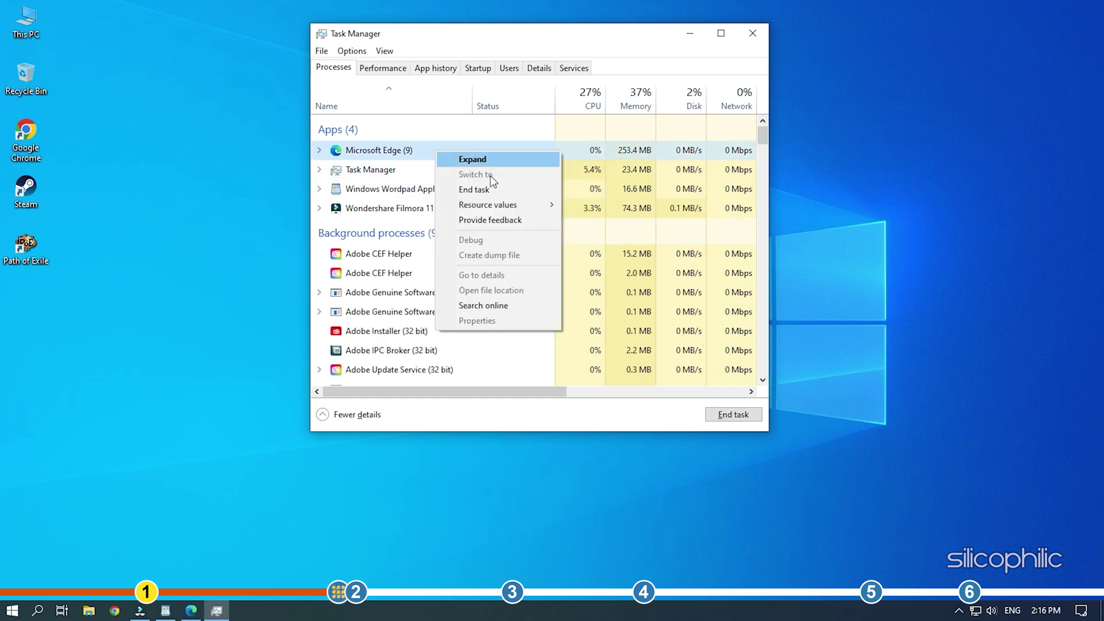
left_click(494, 190)
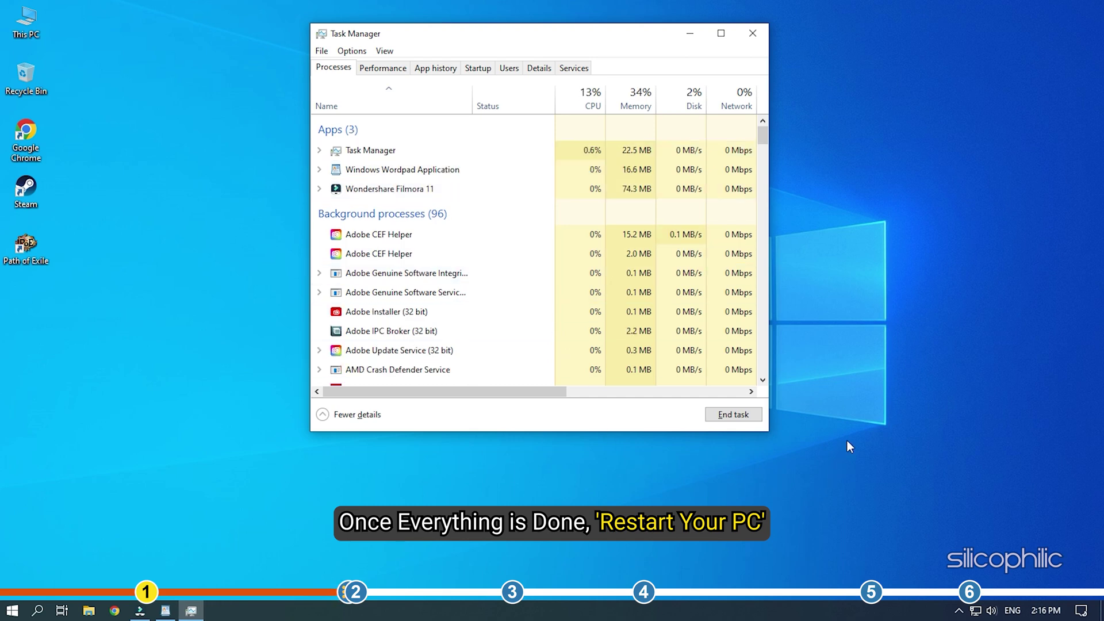
left_click(752, 34)
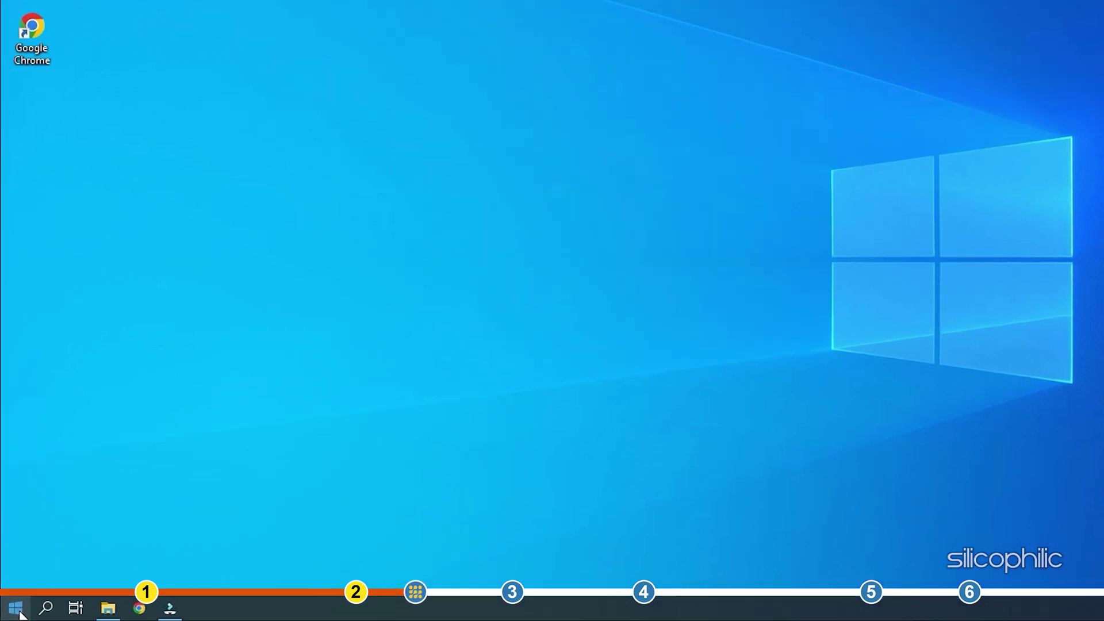
Step: Uninstall the AMD Radeon(TM) RX Vega 11 Graphics device under Display adapters in Device Manager
right_click(12, 610)
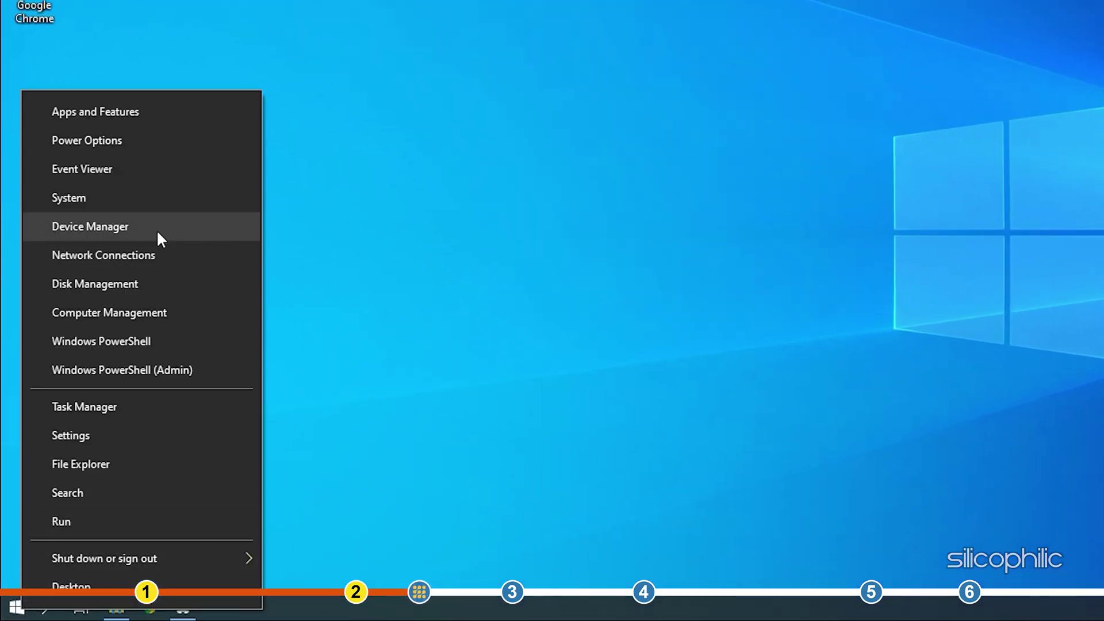
left_click(139, 225)
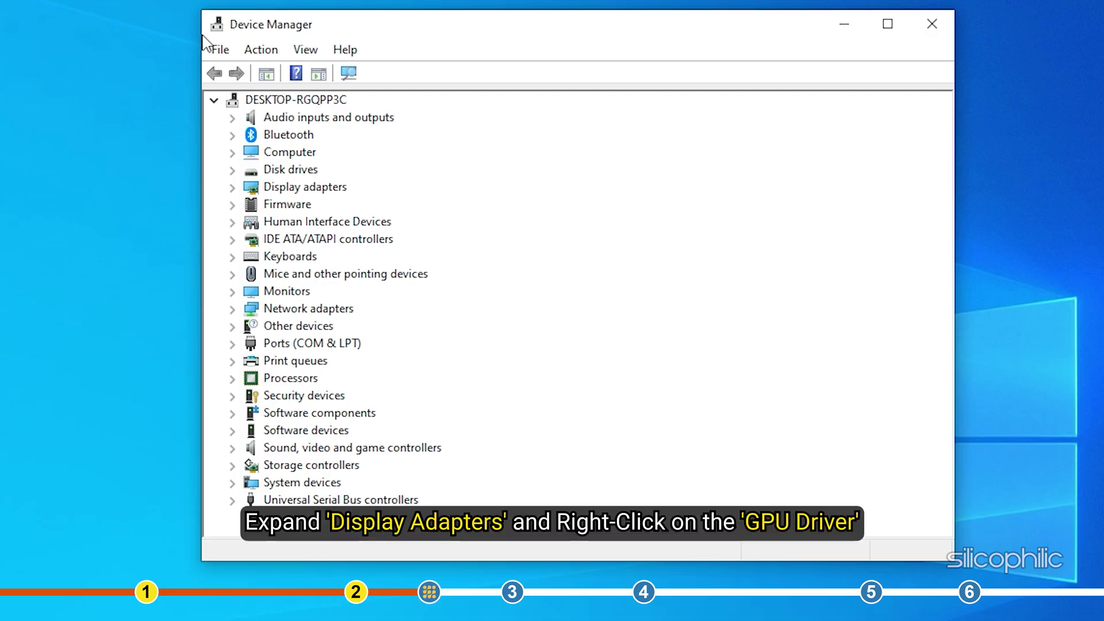
left_click(232, 190)
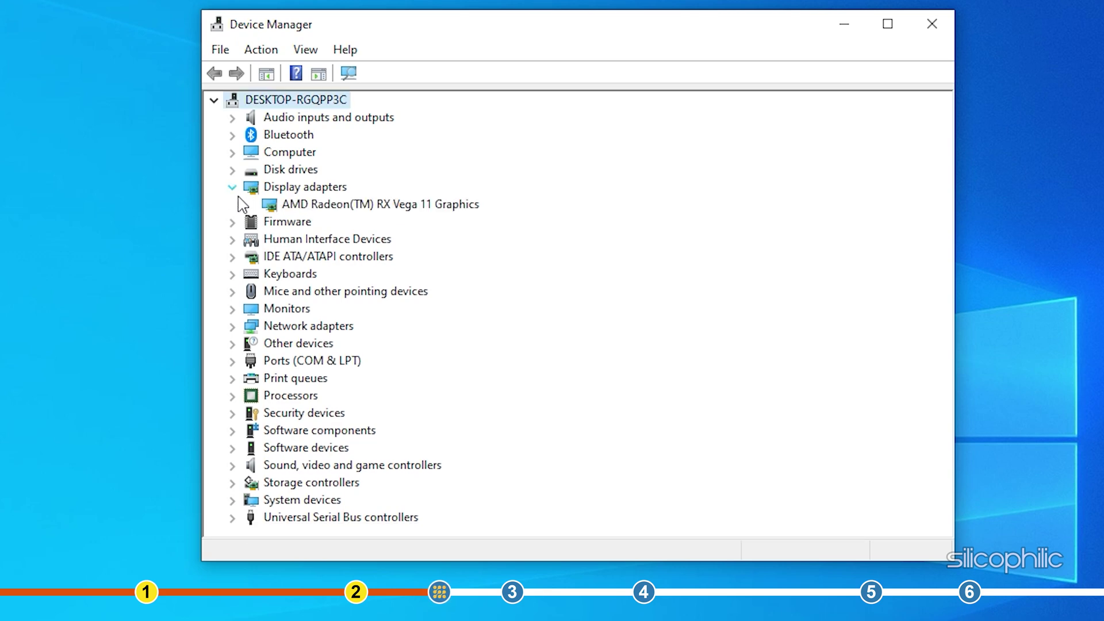
left_click(268, 207)
right_click(268, 207)
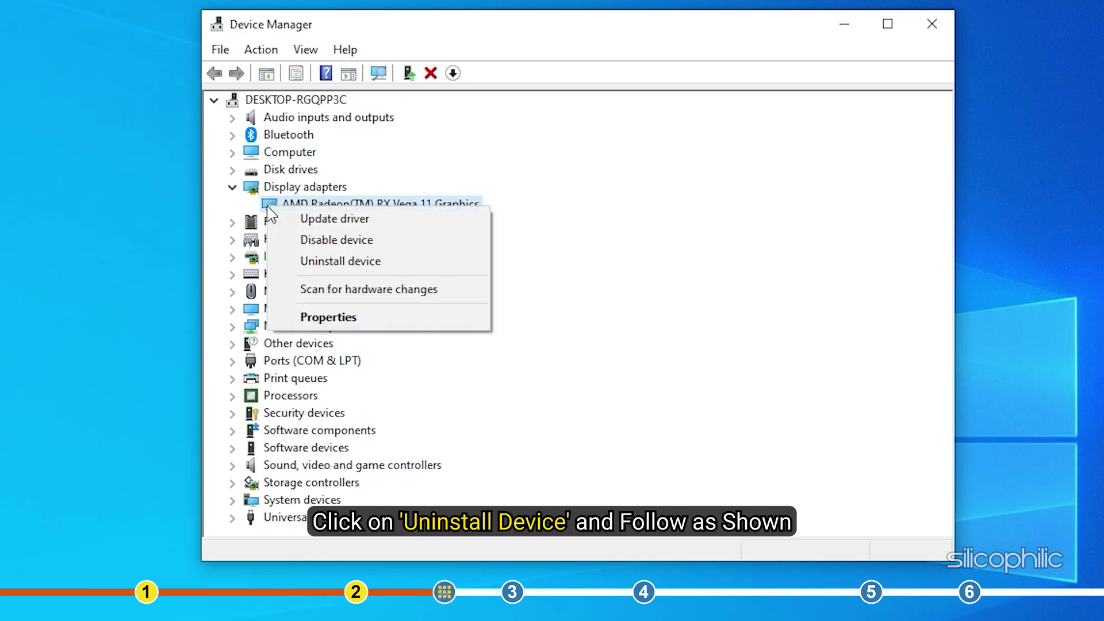
left_click(391, 269)
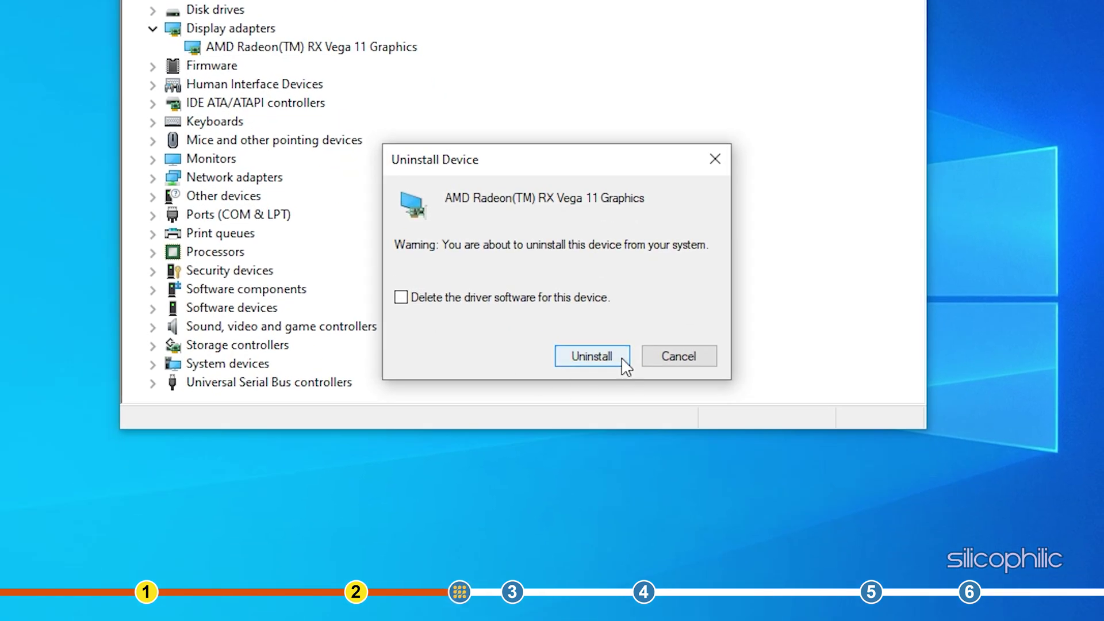
left_click(622, 365)
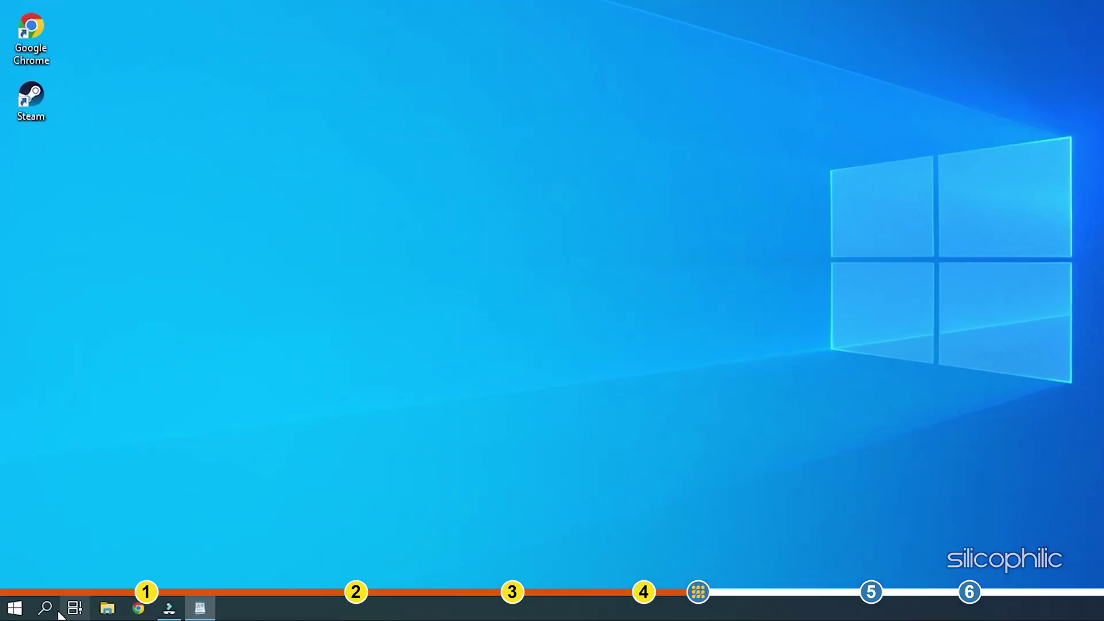
Step: Open Command Prompt as administrator and enter 'shutdown /r /fw'
left_click(37, 610)
type("cmd")
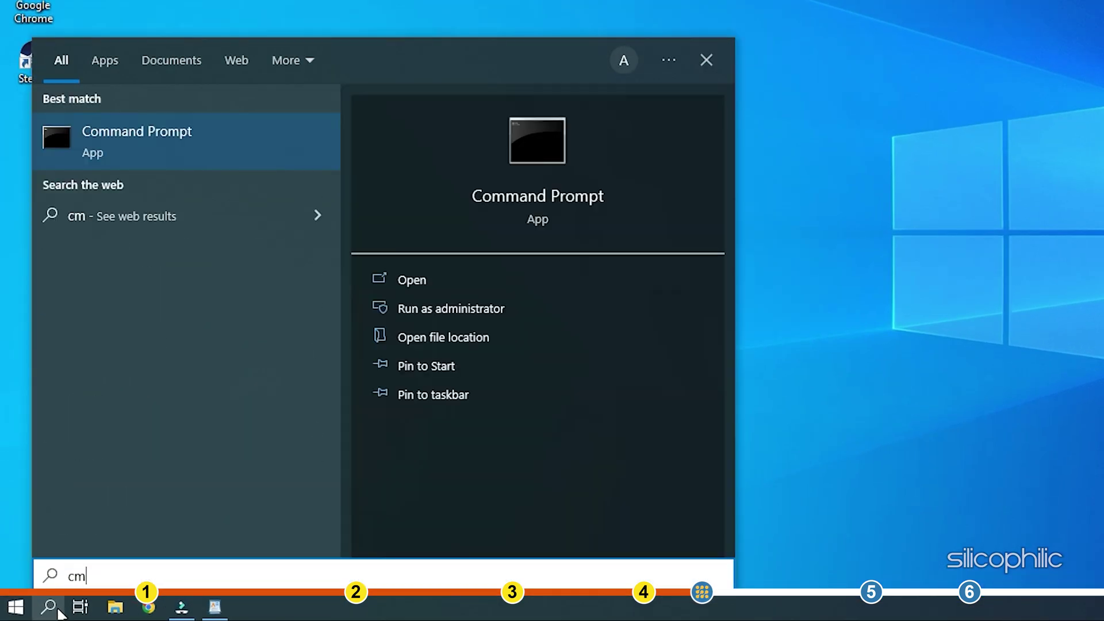
left_click(532, 306)
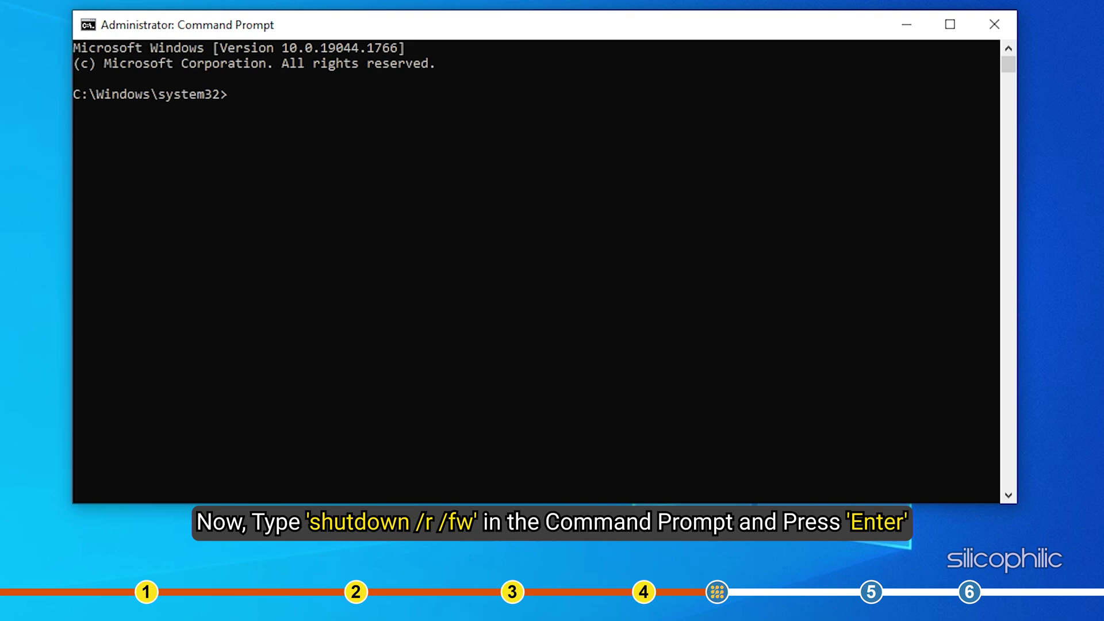
type("shutd")
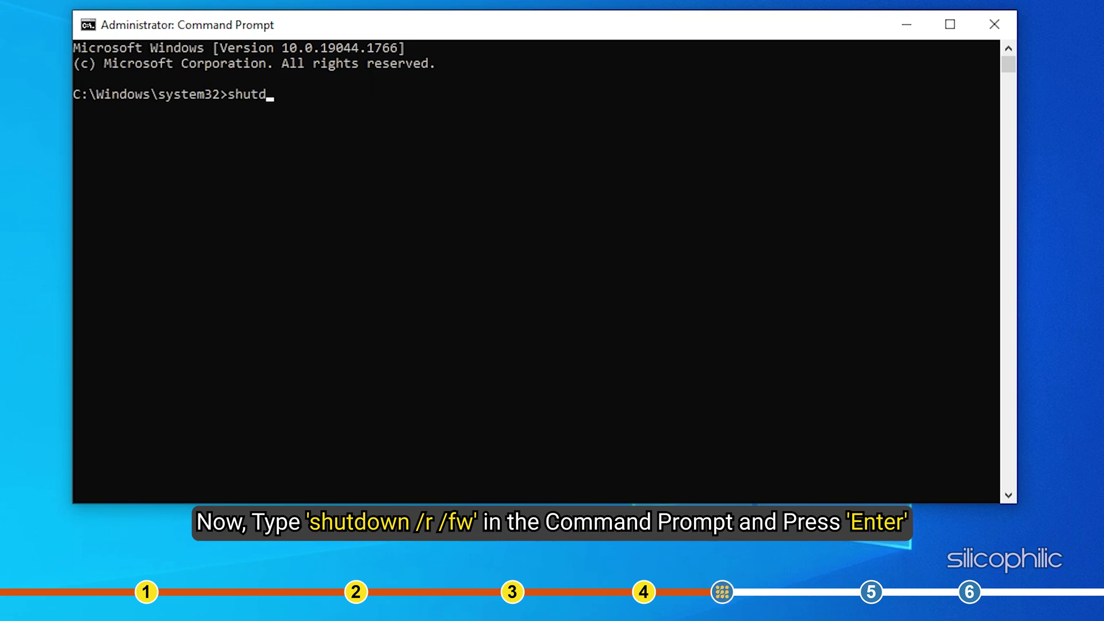
type("own /r")
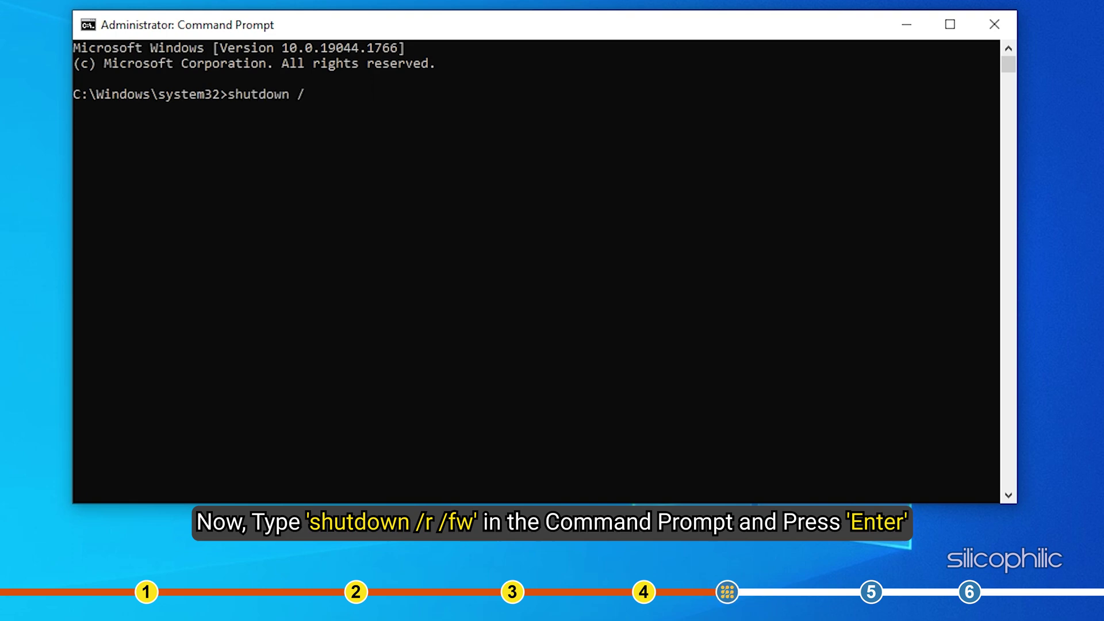
type(" /fw")
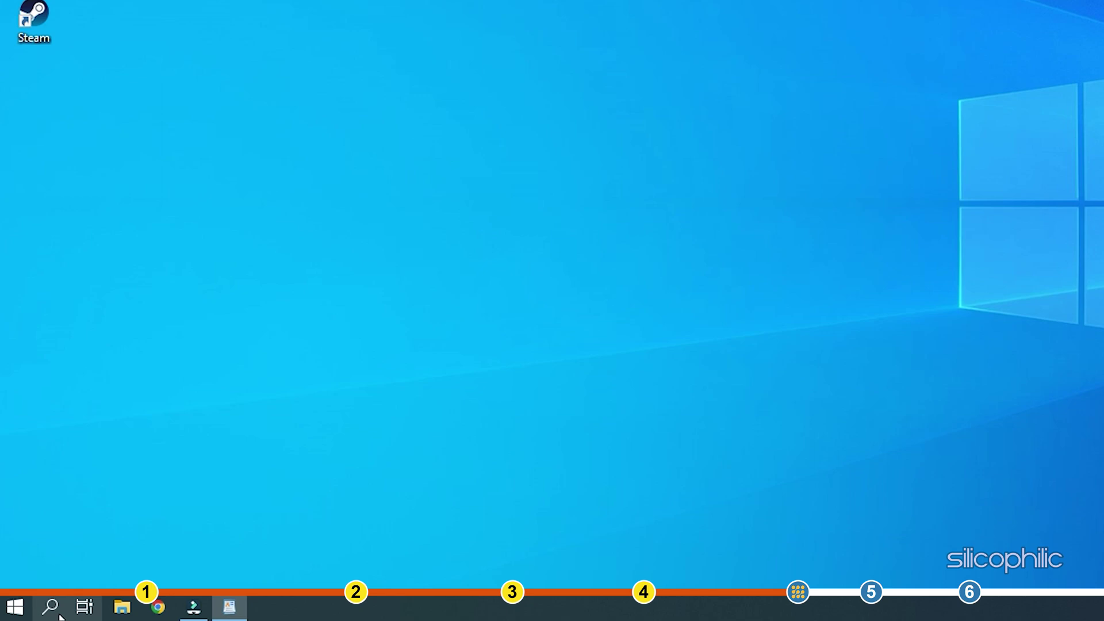
Step: From Power & sleep settings, switch the active plan from Balanced to High performance in advanced power settings
left_click(39, 612)
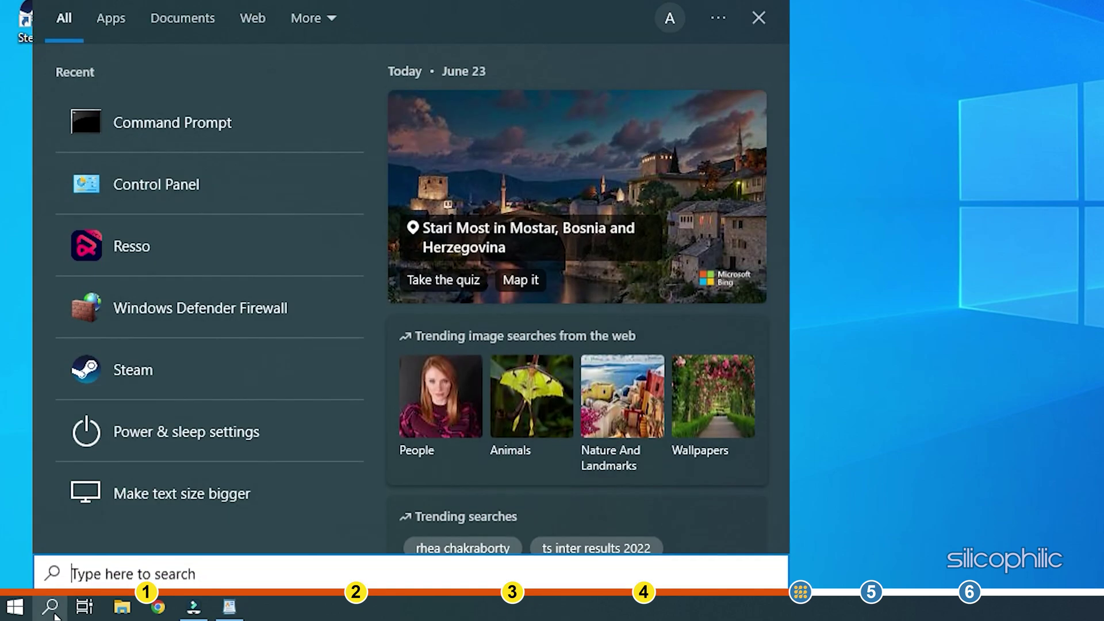
type("power & sleep settings")
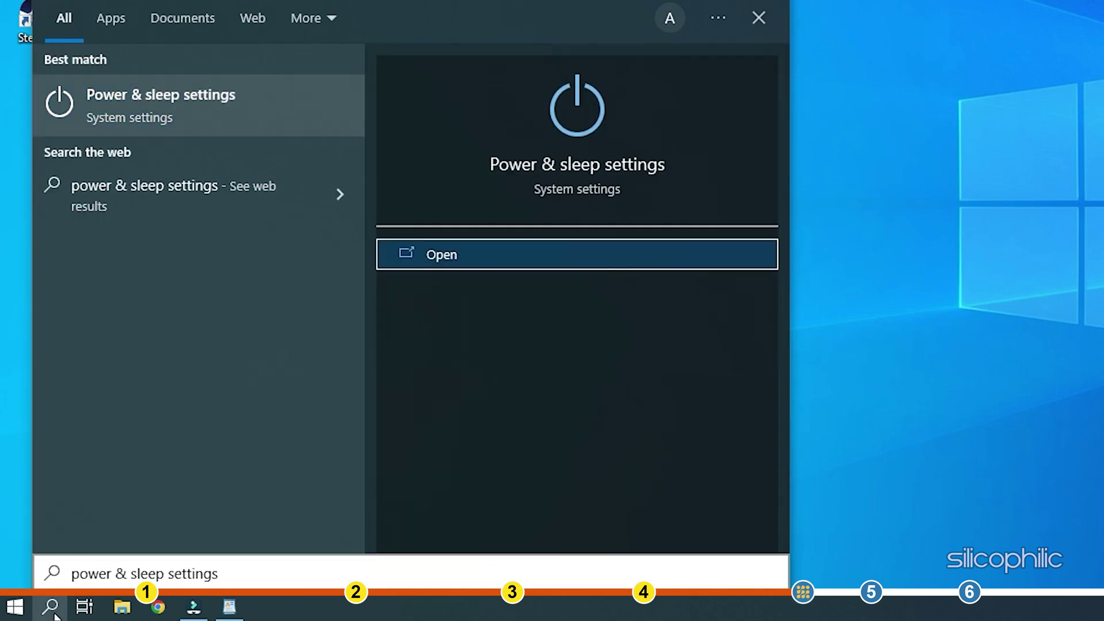
left_click(249, 99)
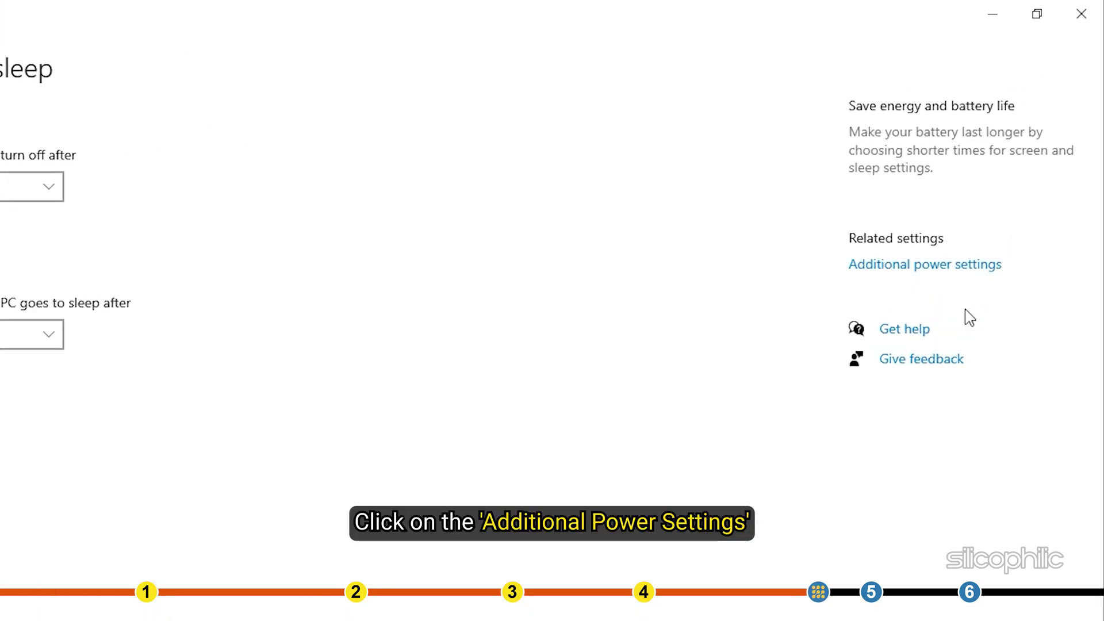
left_click(954, 279)
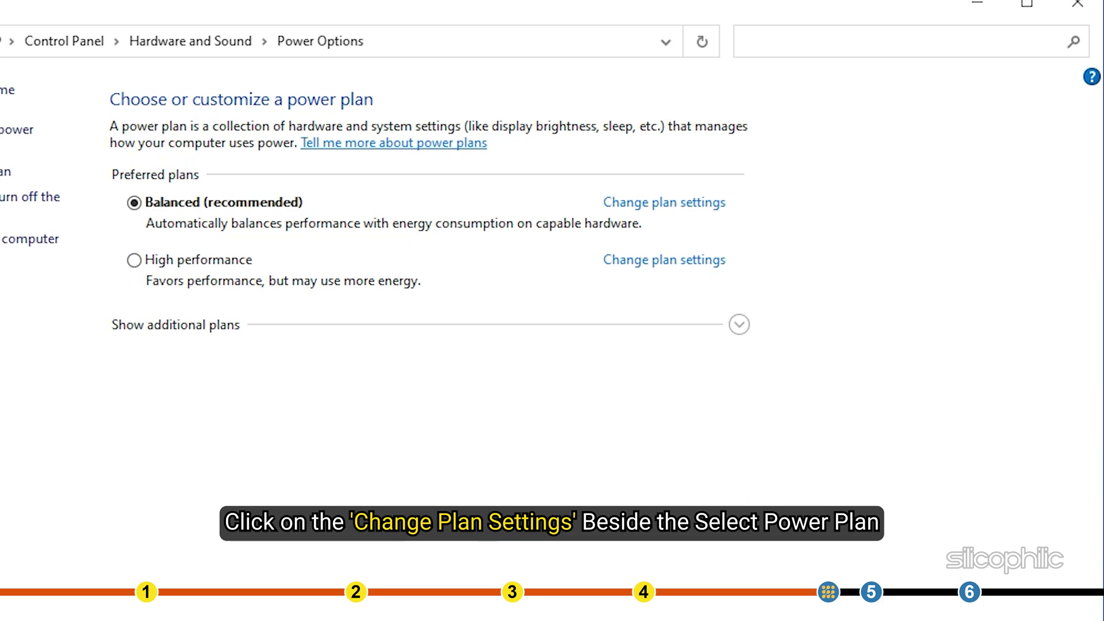
left_click(679, 213)
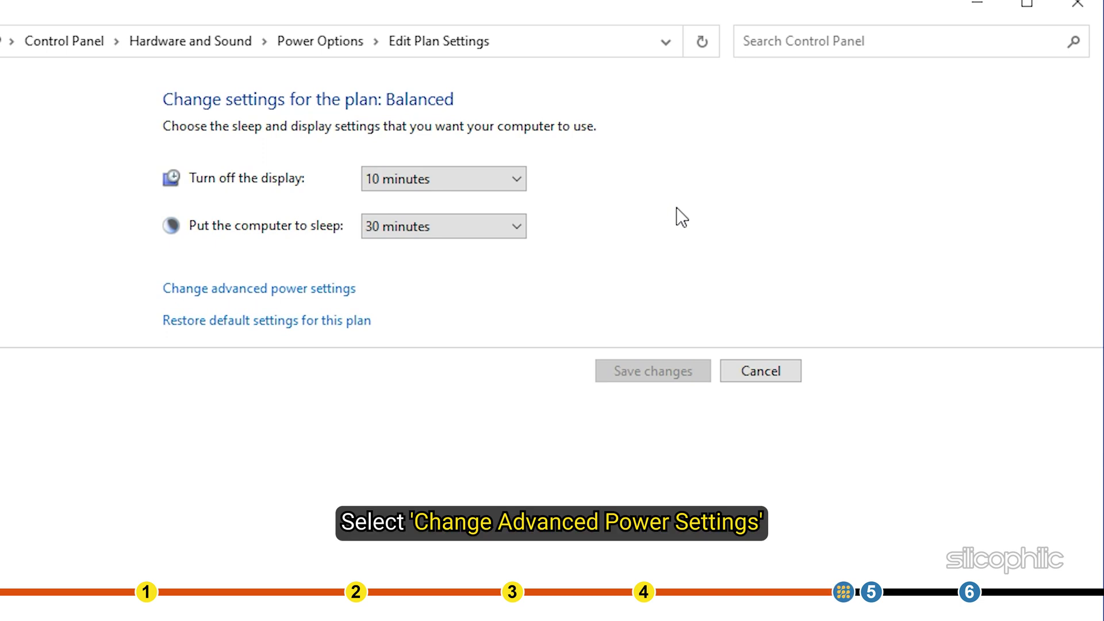
left_click(268, 290)
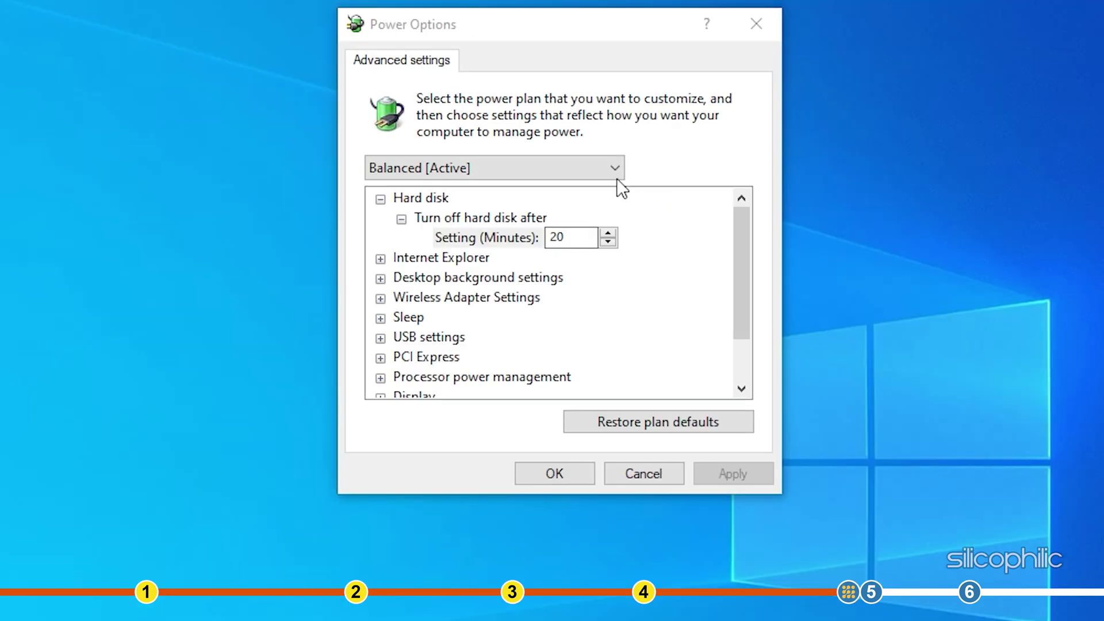
left_click(612, 167)
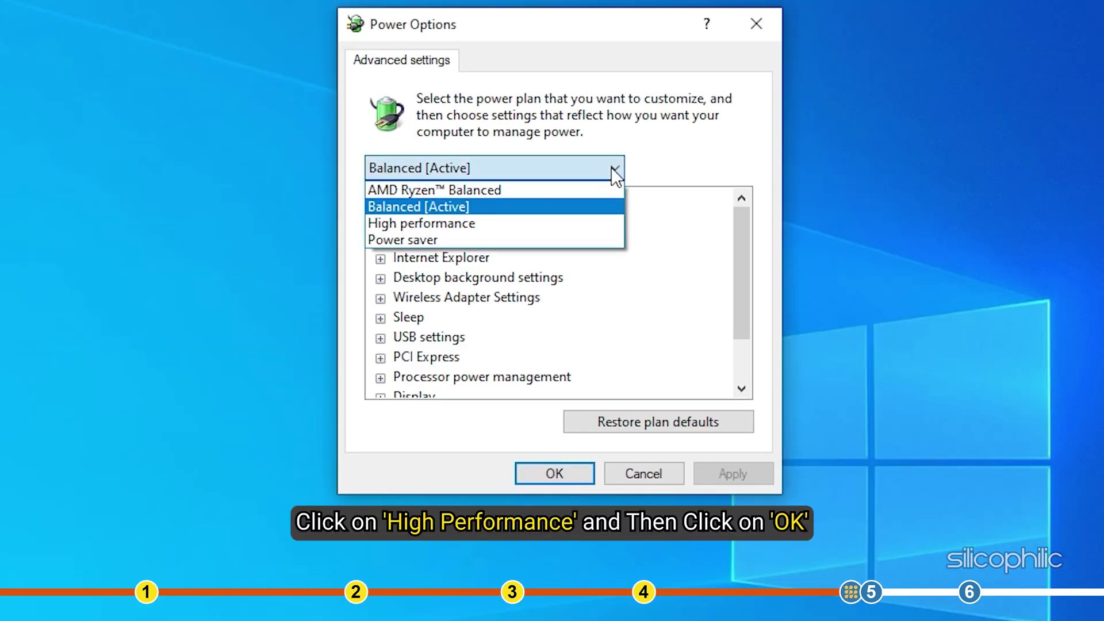
left_click(561, 229)
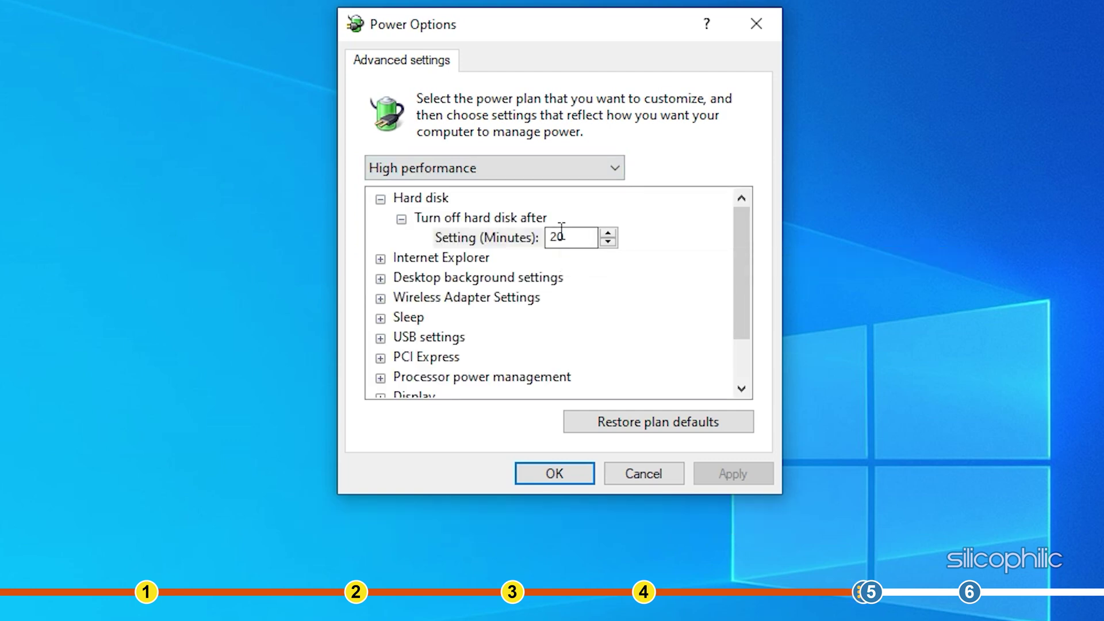
left_click(580, 467)
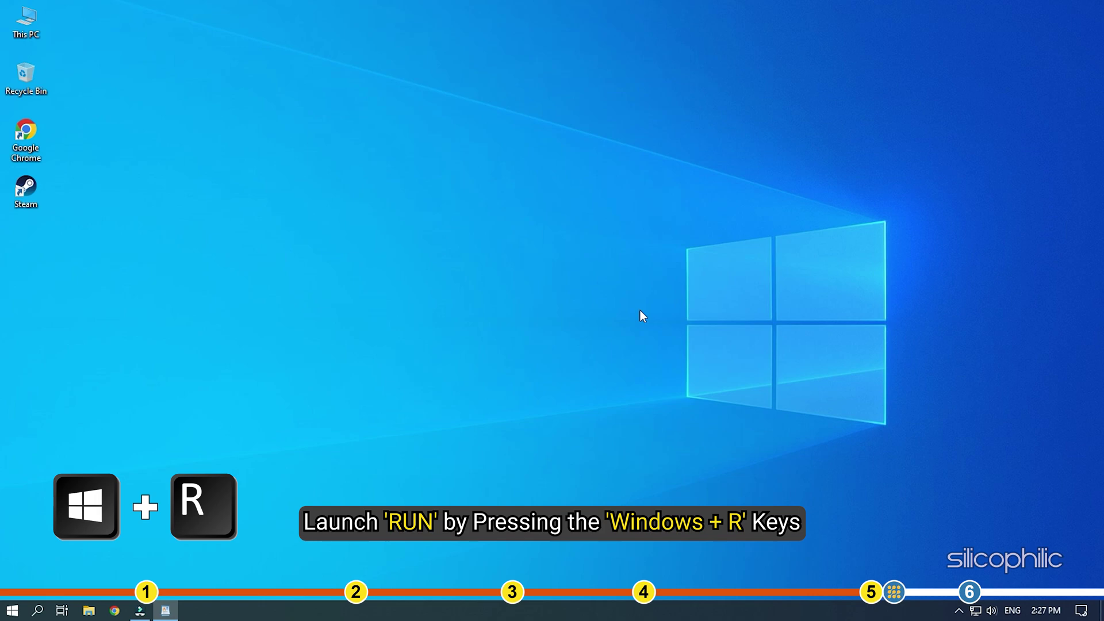
Step: Open appwiz.cpl from Run and bring up the Uninstall option for Path of Exile
key("super+r")
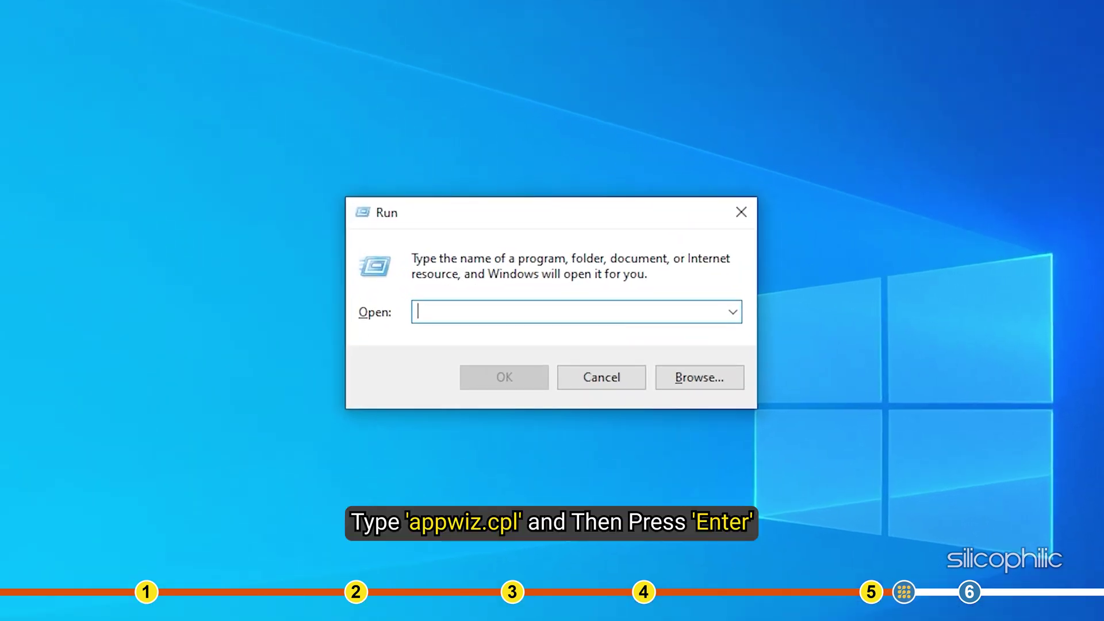
type("a")
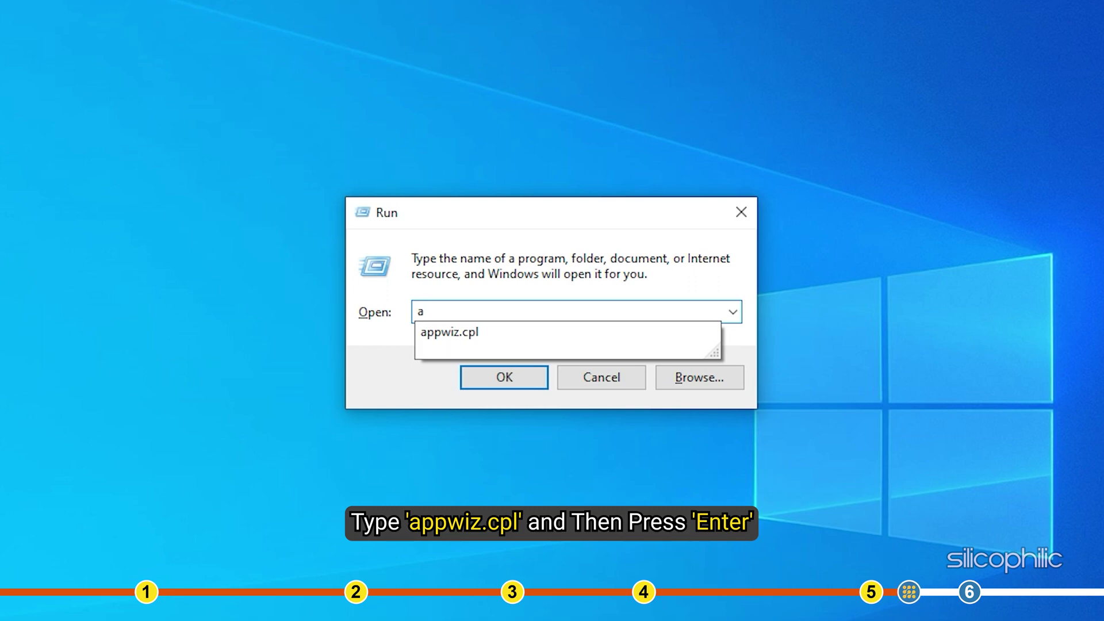
type("p")
key("Down")
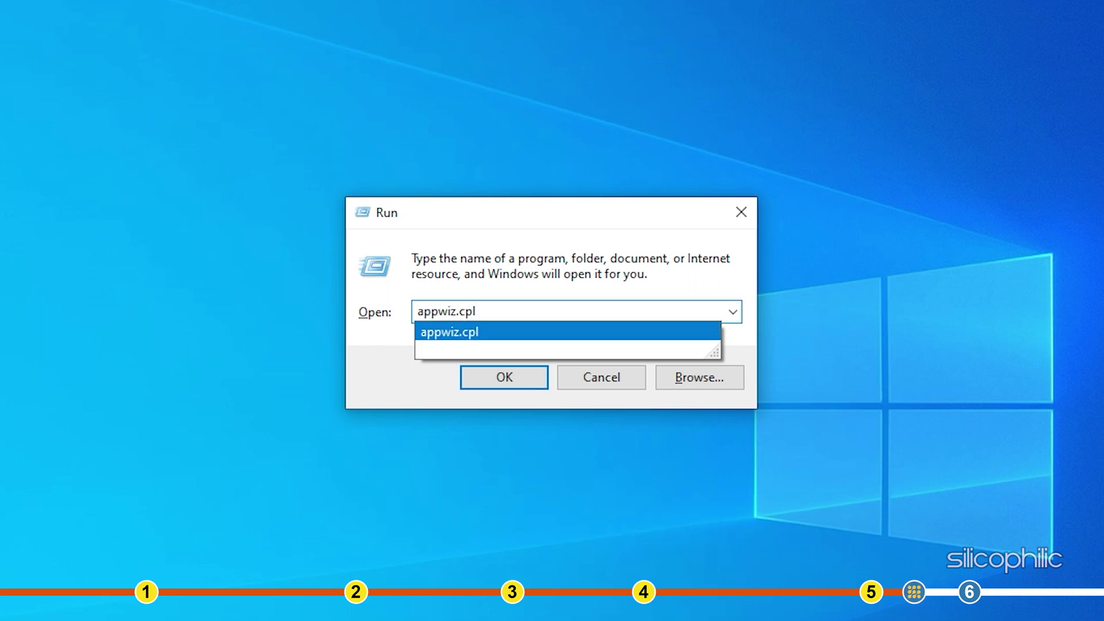
key("Return")
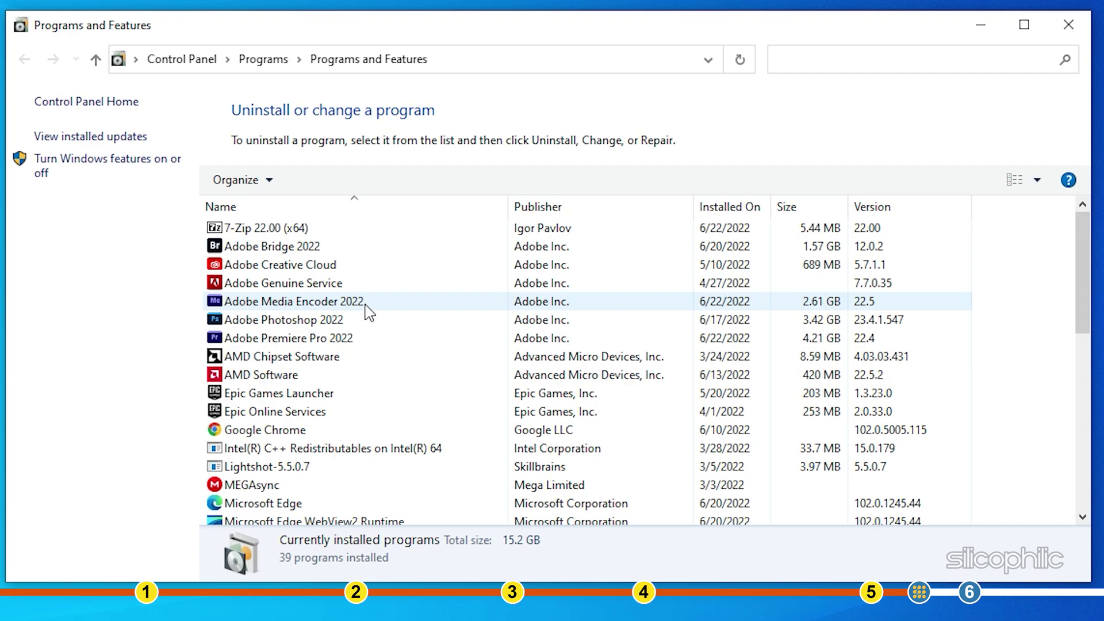
scroll(362, 313, "down", 5)
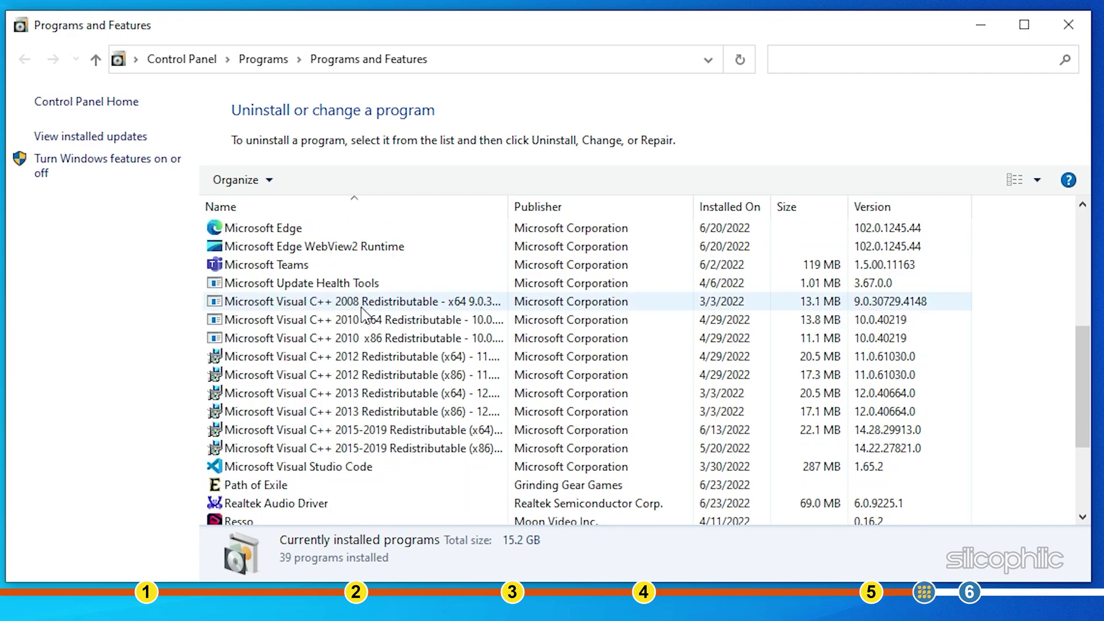
scroll(358, 316, "up", 2)
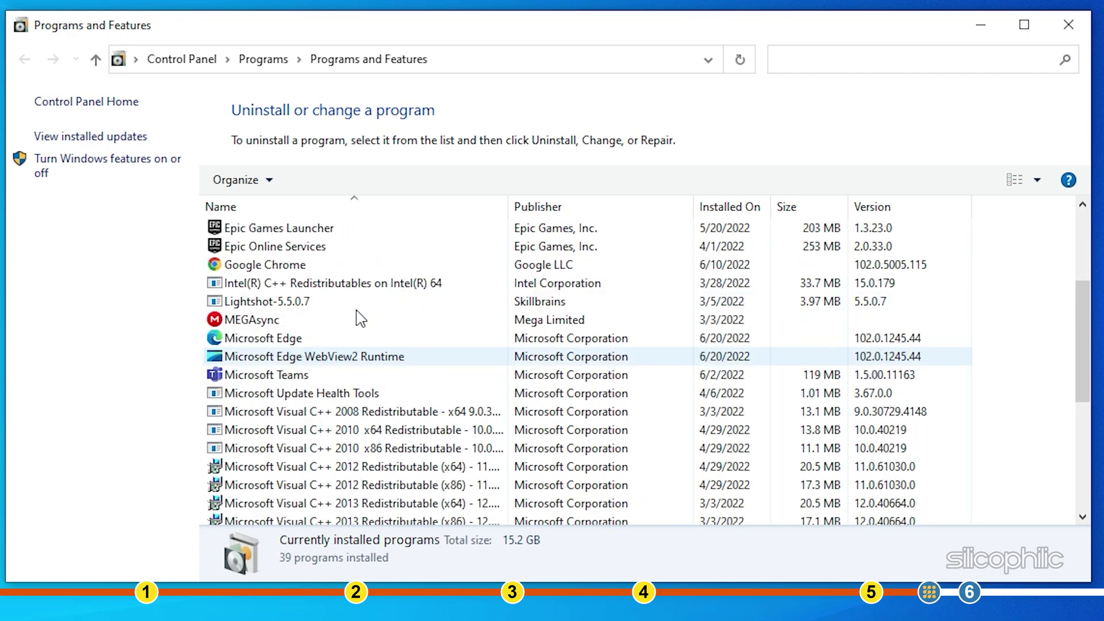
scroll(361, 318, "down", 5)
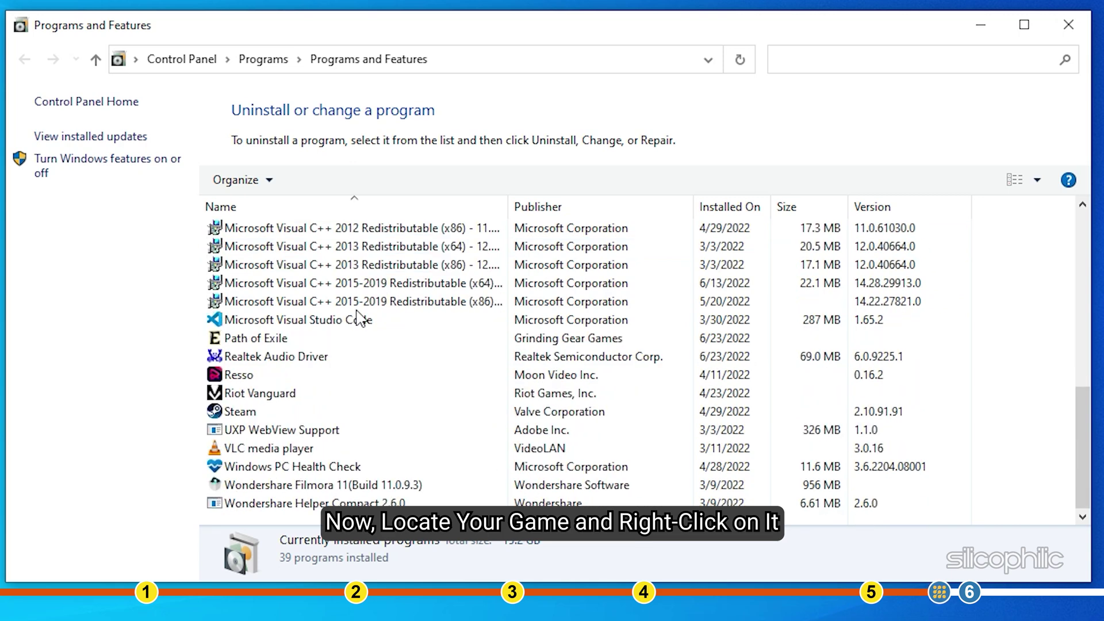
right_click(253, 338)
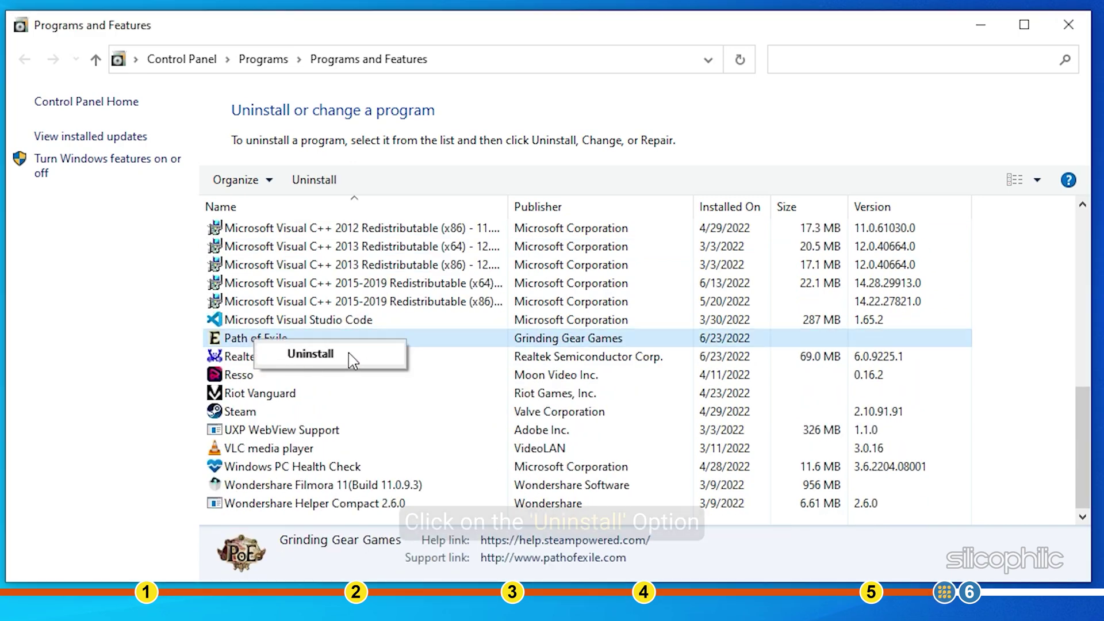